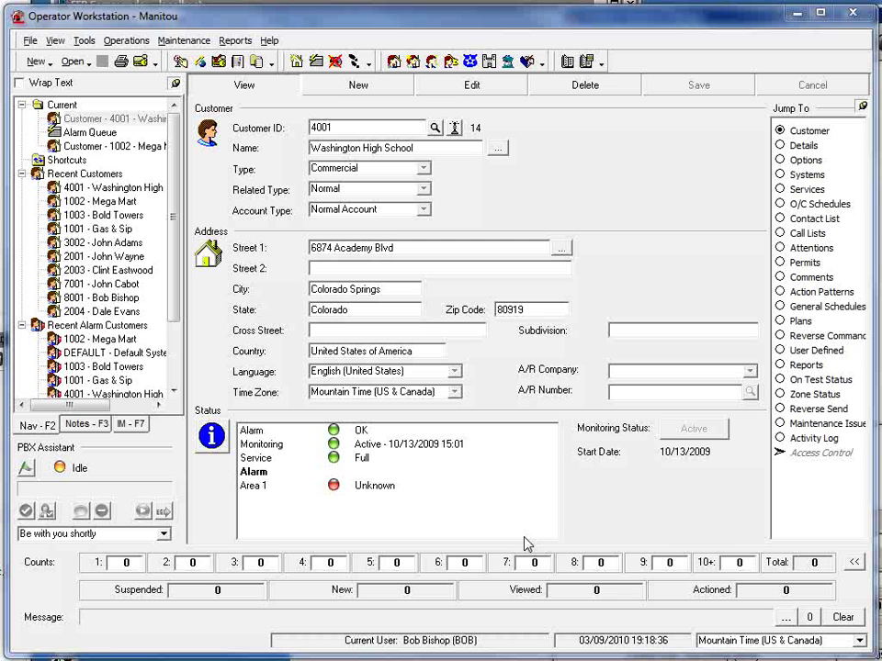
Step: Open the Washington High School record for editing and display the first keyholder's phone and address details in the contact list
left_click(498, 92)
left_click(620, 552)
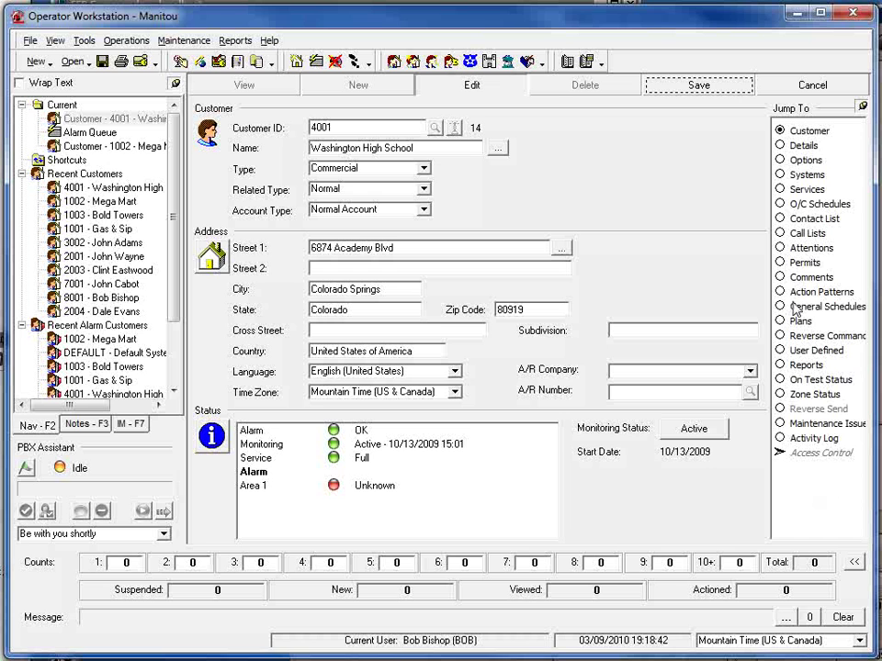
left_click(813, 222)
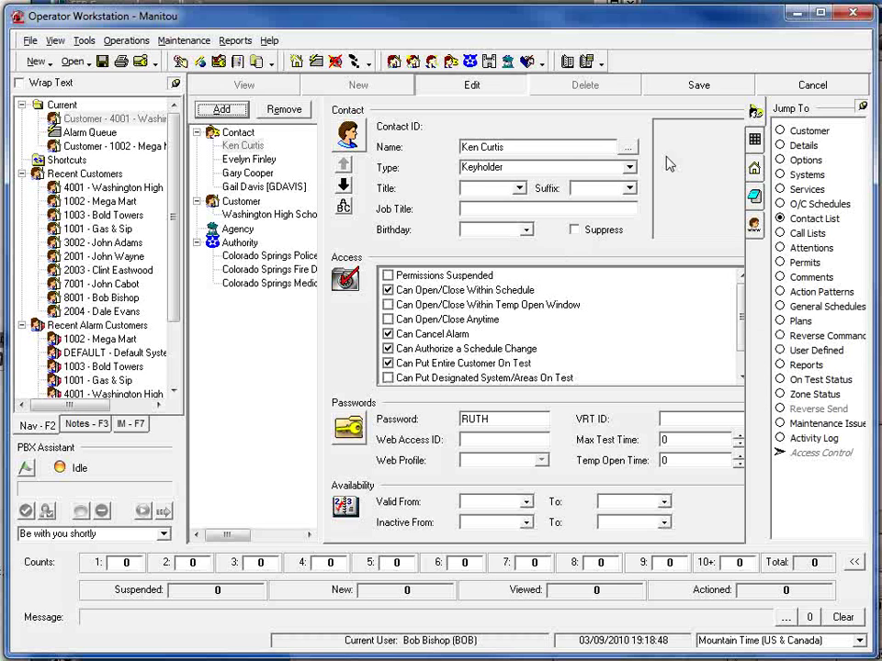
left_click(755, 169)
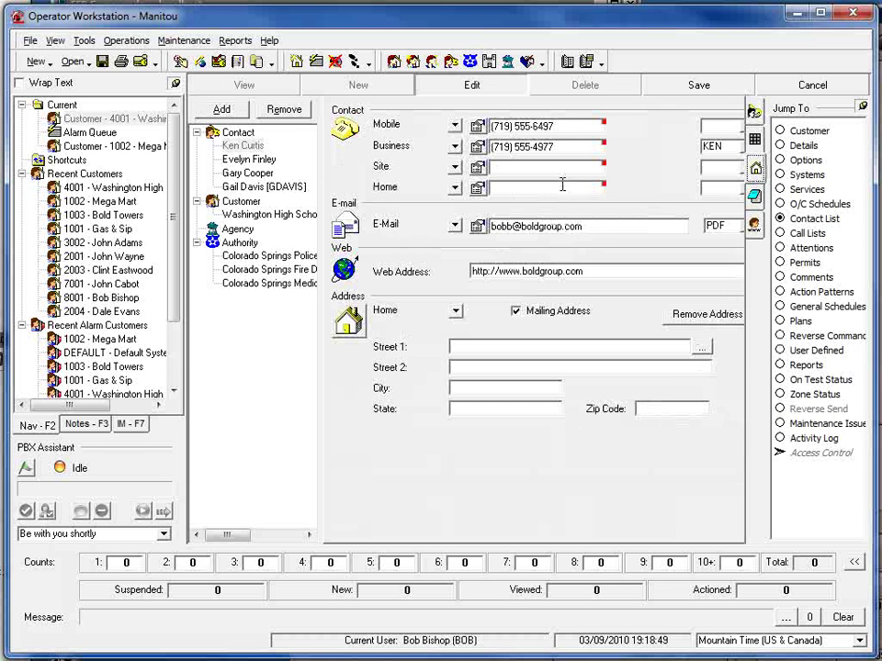
Step: Replace the last four digits of the contact's mobile number and save the customer record without a comment, keeping it marked for Master File re-print
double_click(567, 127)
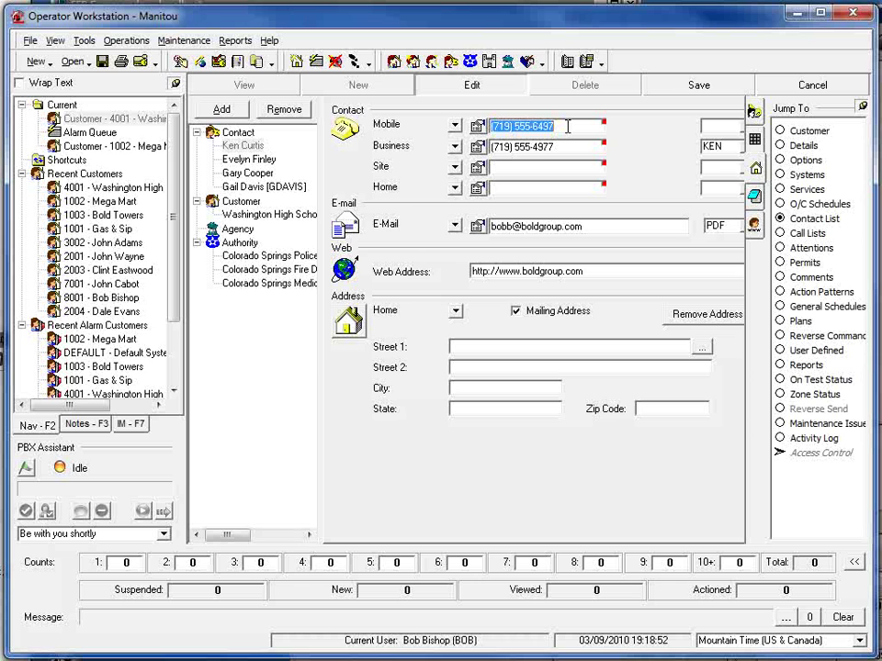
left_click(567, 127)
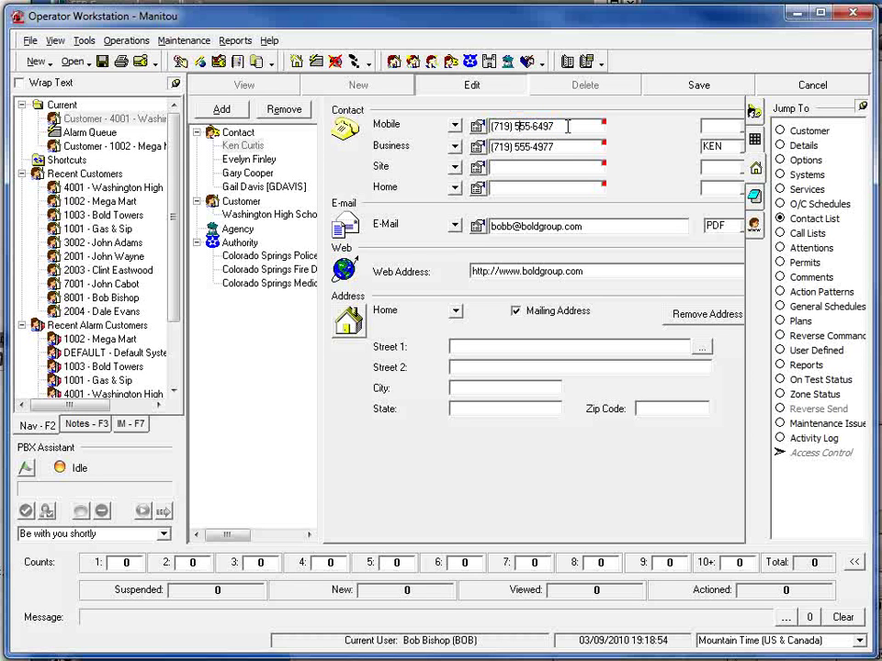
key("BackSpace")
key("BackSpace")
key("BackSpace")
key("BackSpace")
type("1387")
key("BackSpace")
key("BackSpace")
type("44")
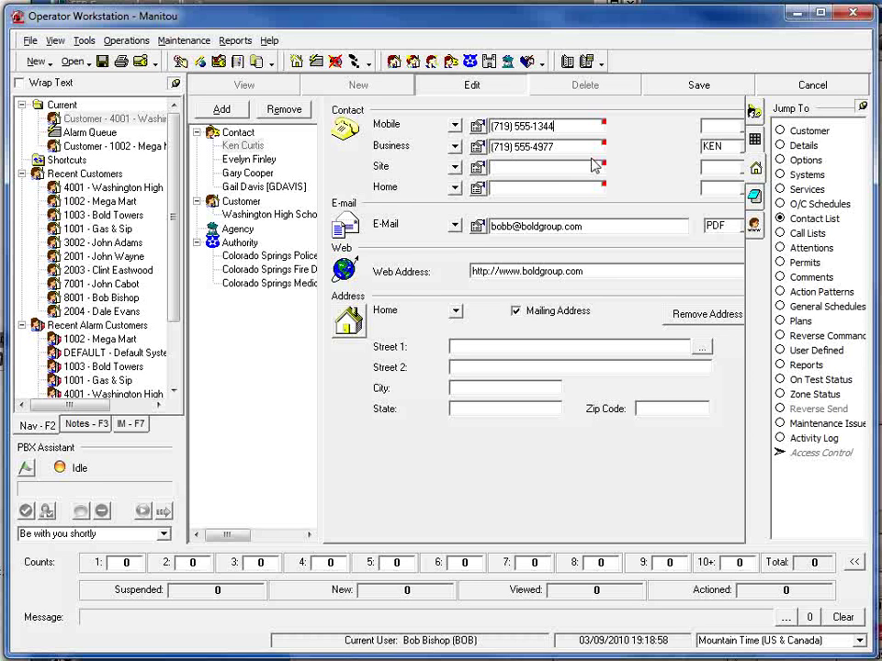
left_click(700, 87)
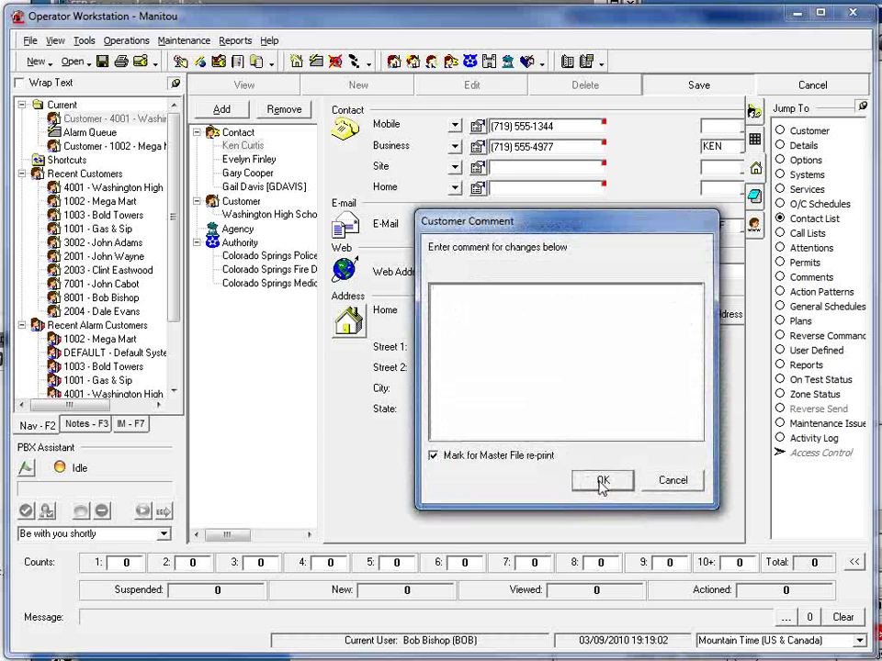
left_click(602, 480)
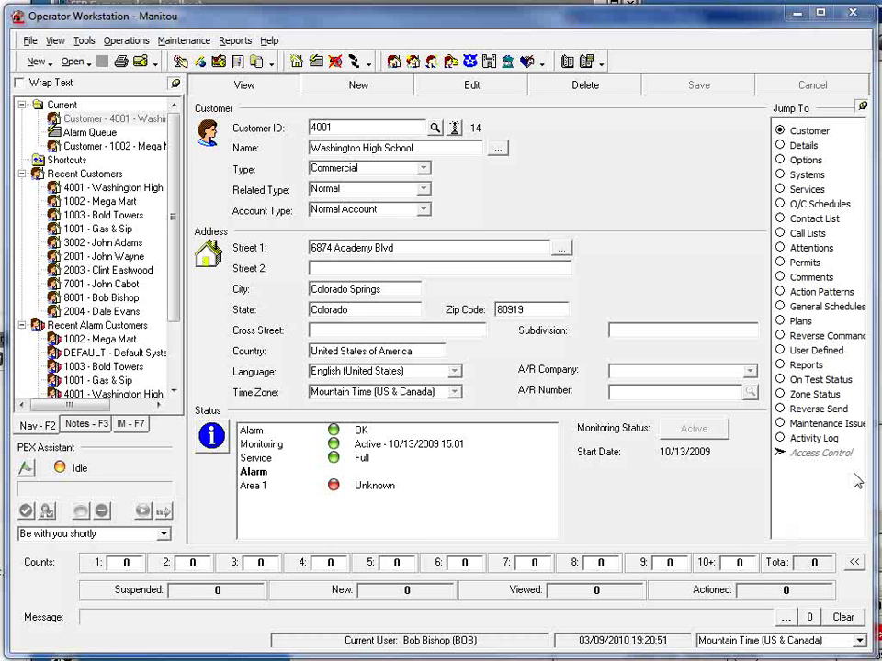
Step: Examine the audit trail of the latest "SAVE - Customer Details Saved" entry in the customer's activity log, including its old and new values
left_click(810, 441)
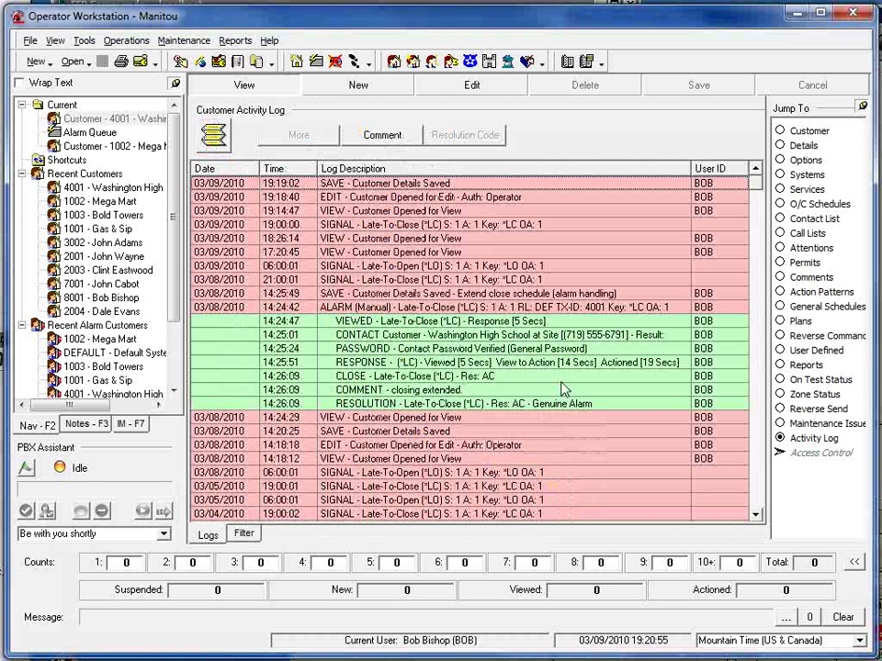
left_click(561, 383)
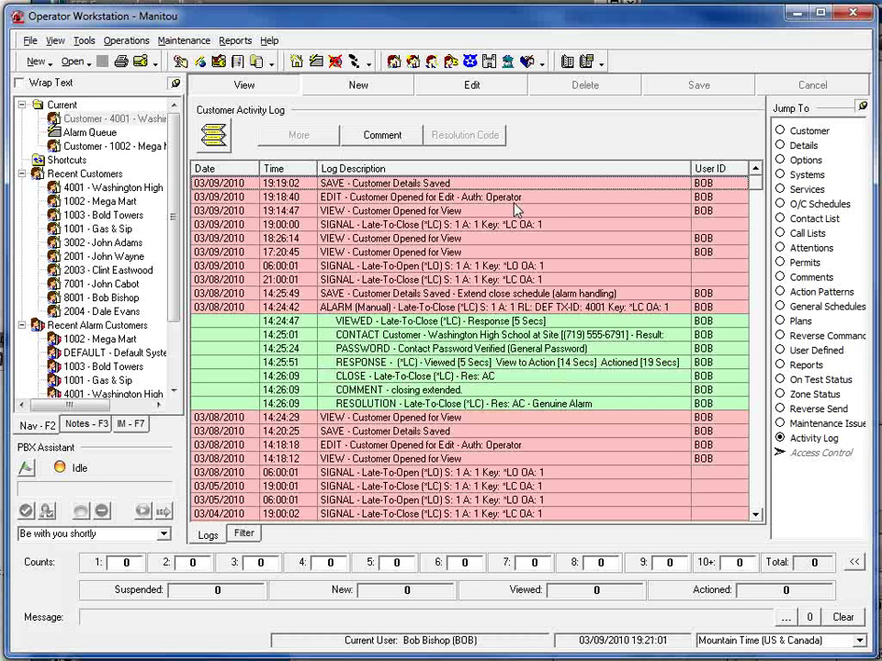
left_click(550, 200)
double_click(481, 187)
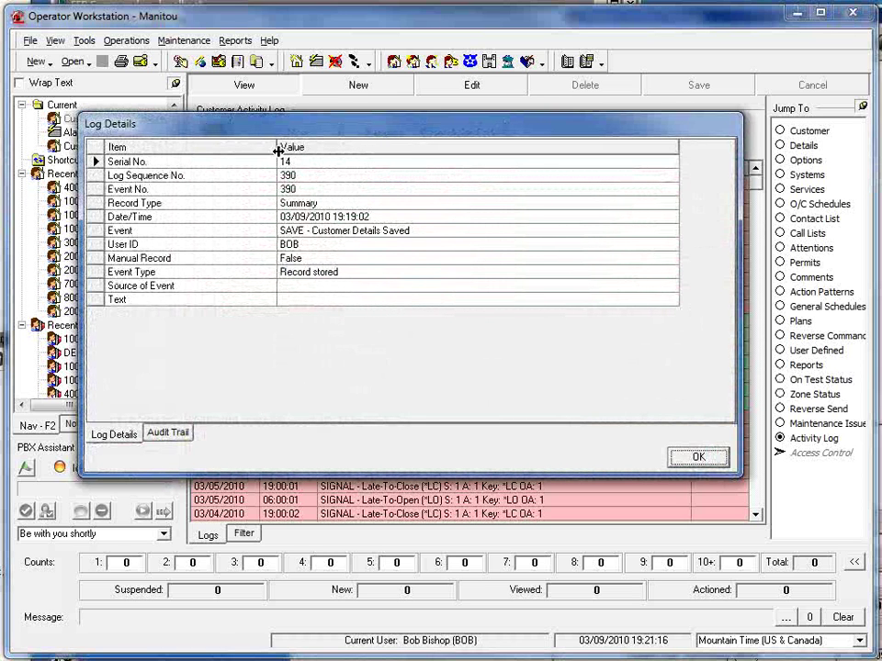
left_click(170, 436)
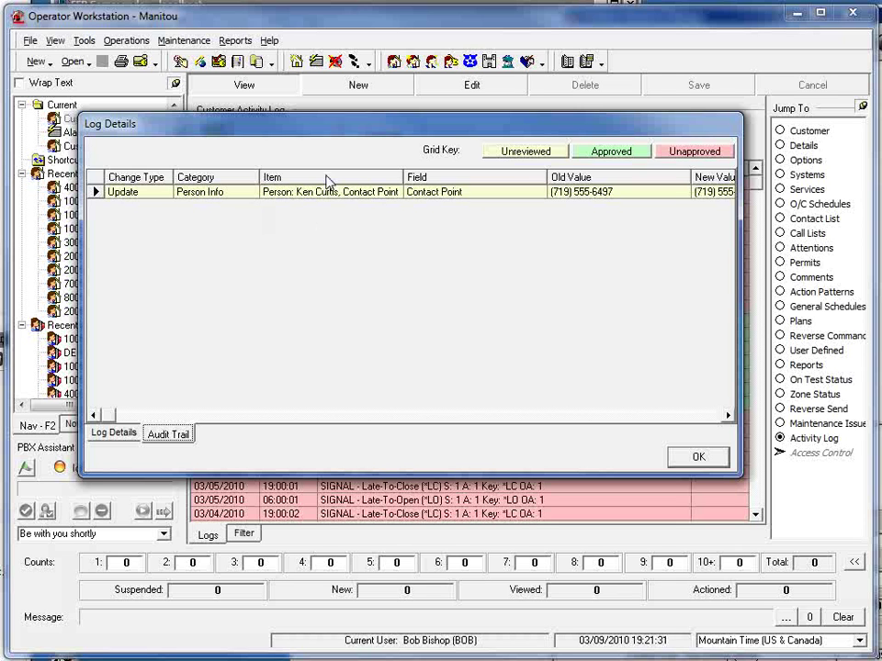
left_click(726, 416)
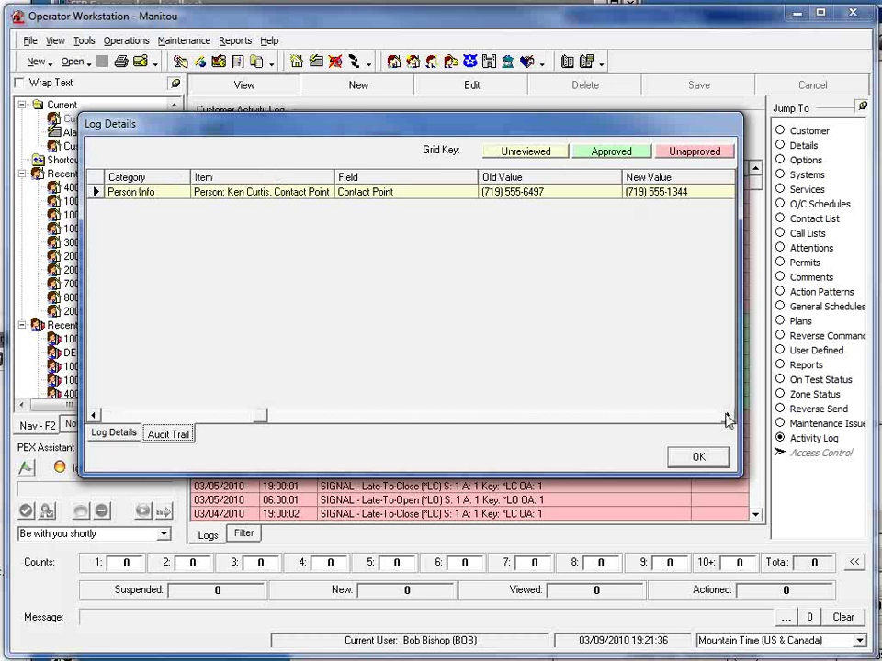
left_click(727, 416)
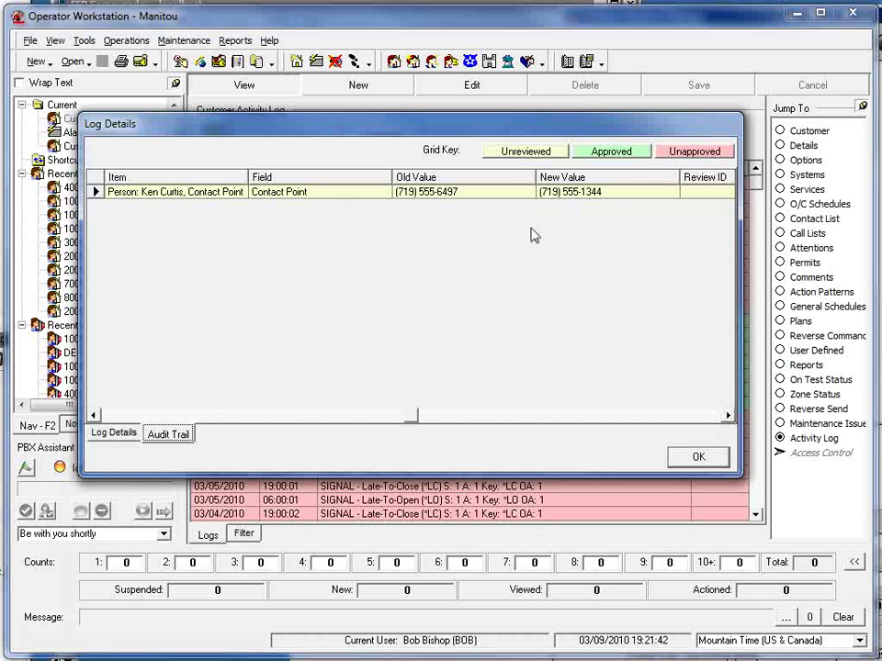
left_click(696, 459)
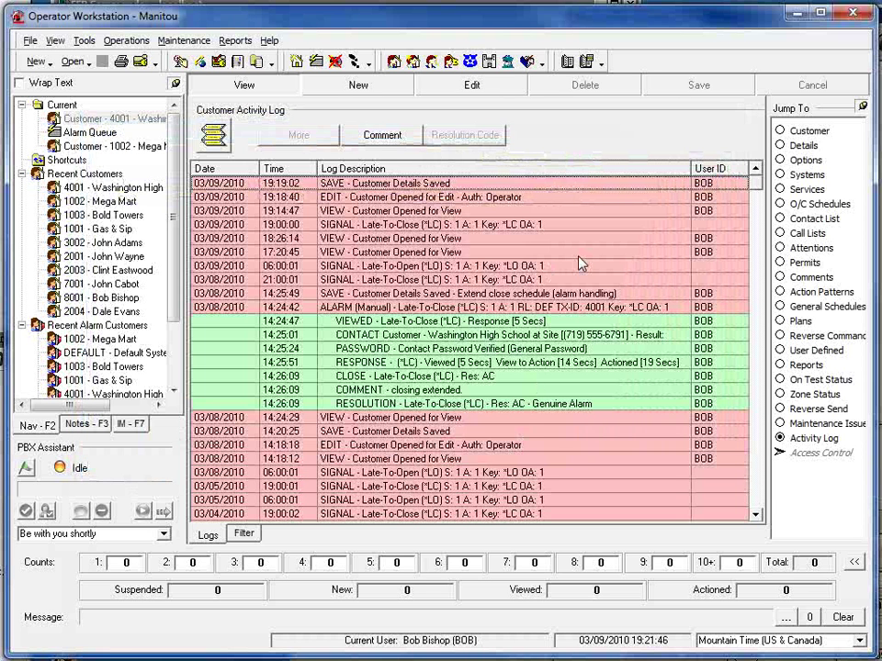
left_click(465, 188)
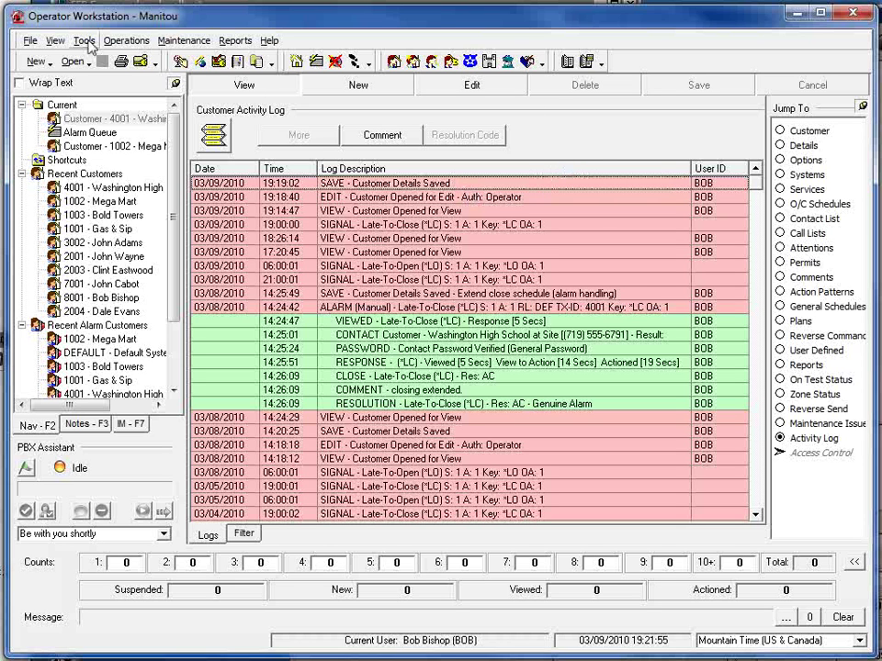
Step: Examine the audit details of the latest Washington High School edit in the System Log
left_click(85, 46)
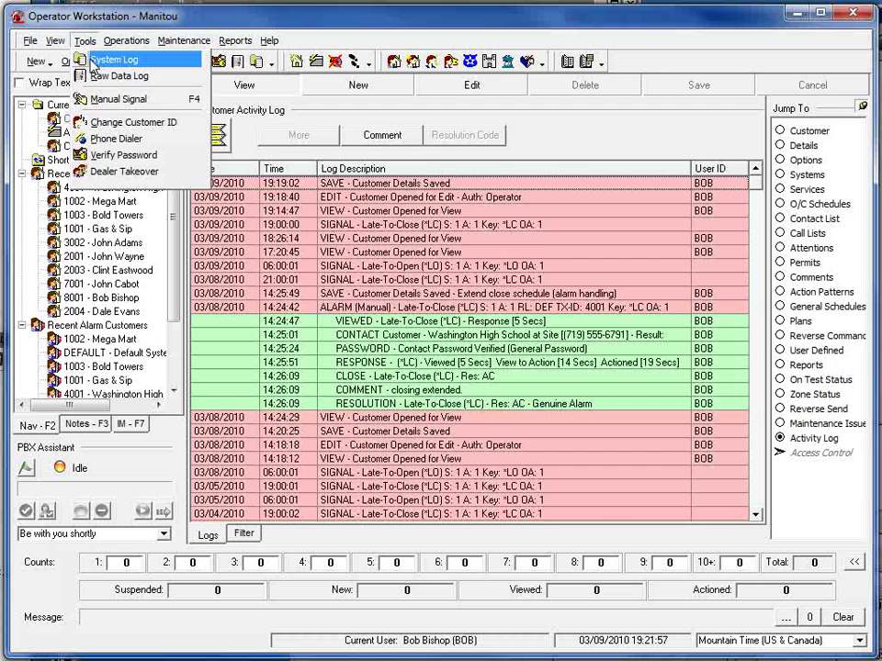
left_click(88, 60)
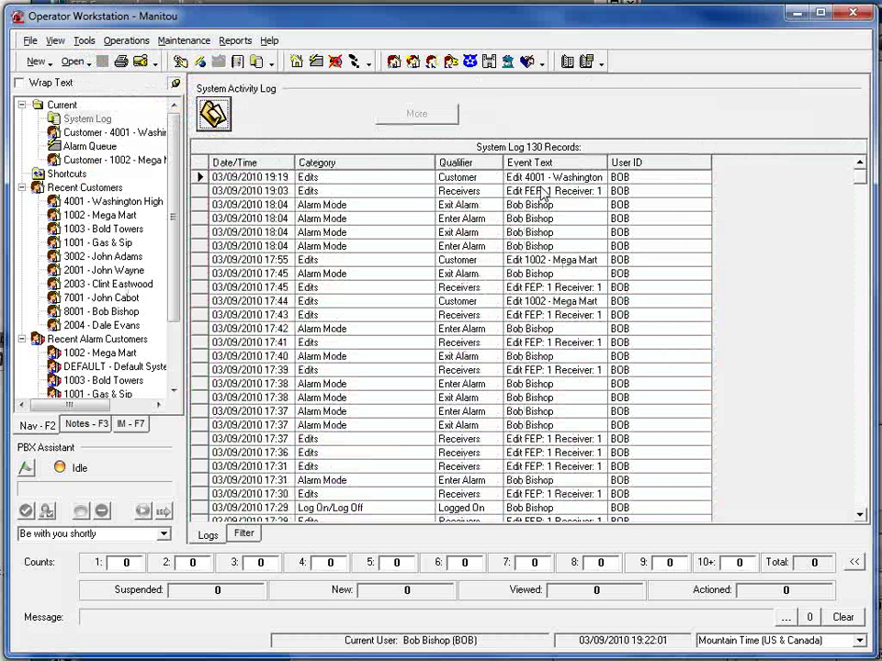
double_click(374, 183)
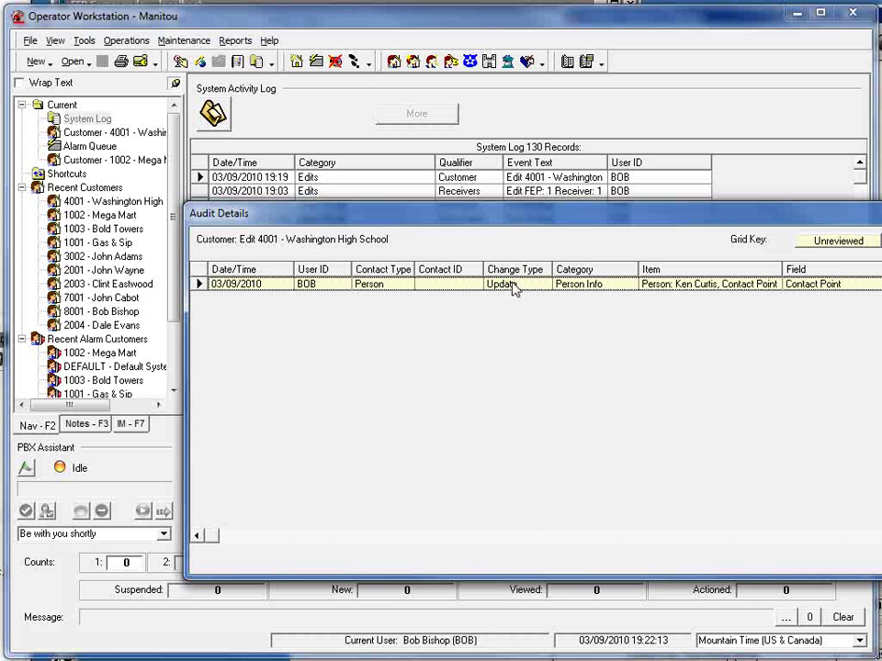
double_click(514, 288)
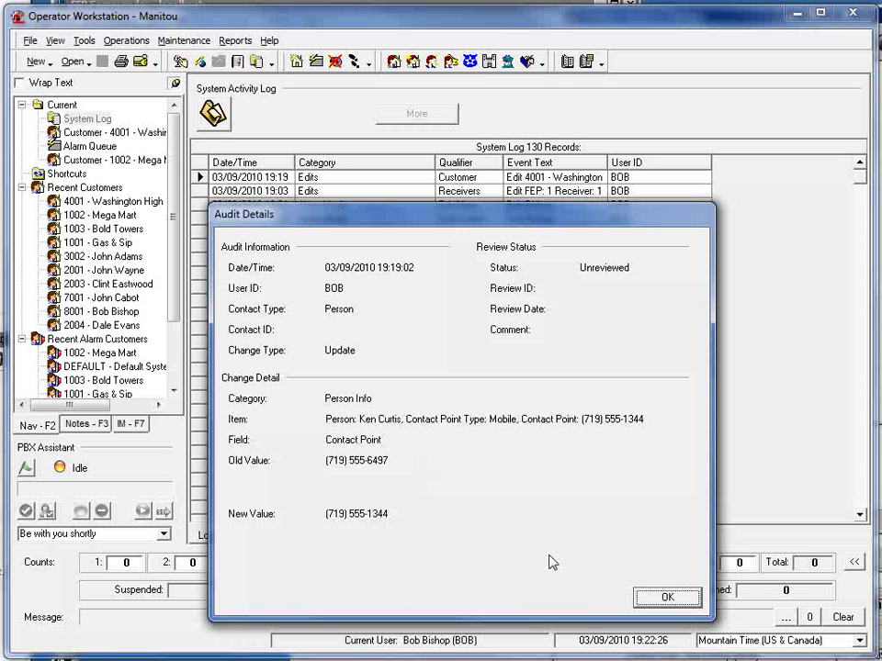
left_click(668, 599)
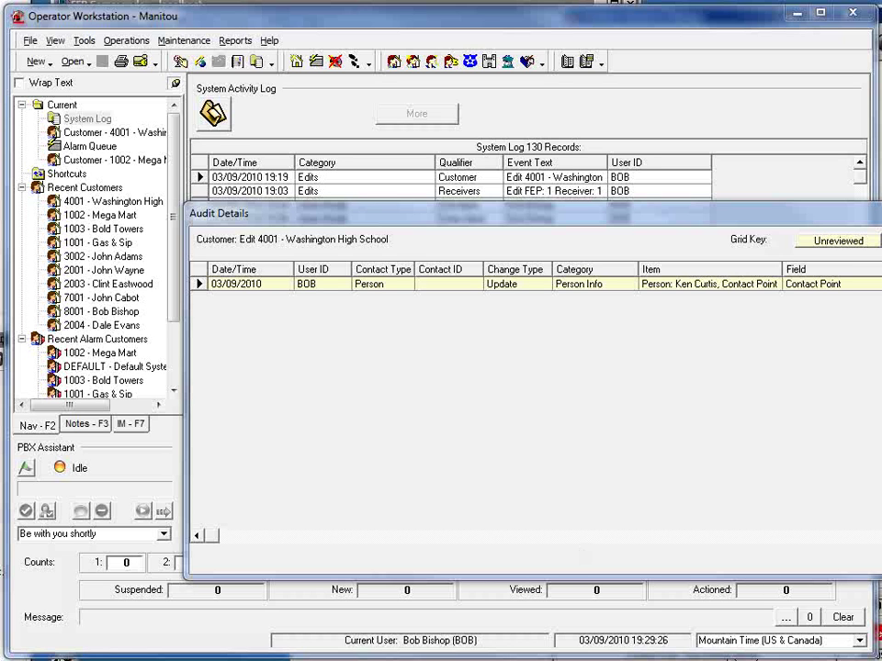
key("Escape")
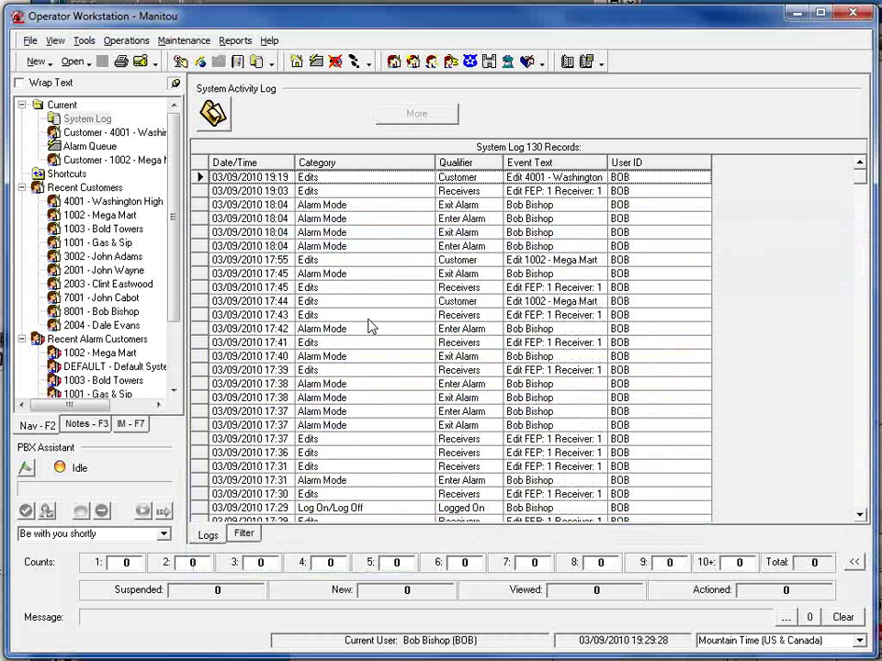
Step: Switch to the Supervisor Workstation and display the Audit Trail entry dated 03/09/2010 19:19:02 for Washington High School
key("alt+Tab")
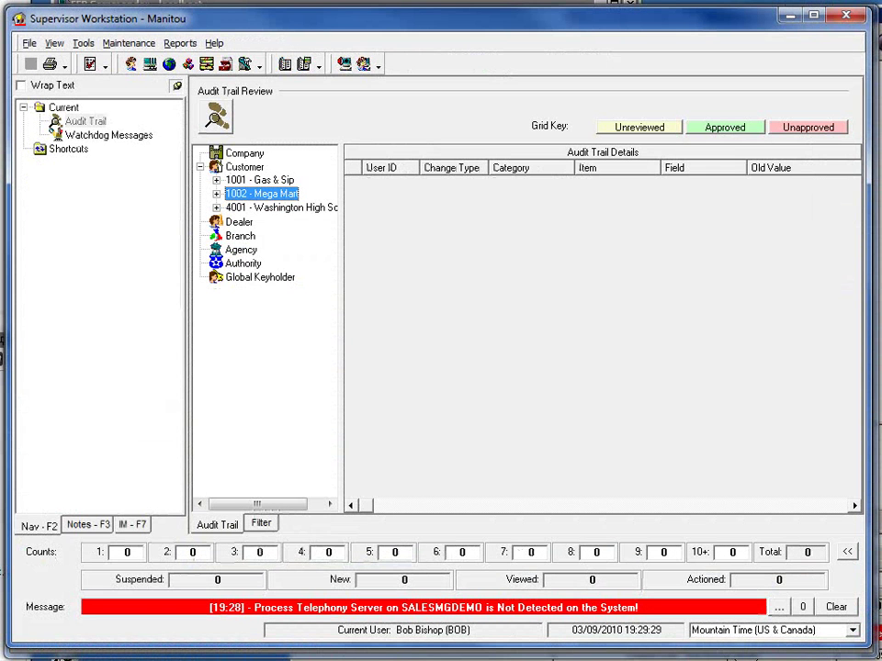
left_click(129, 43)
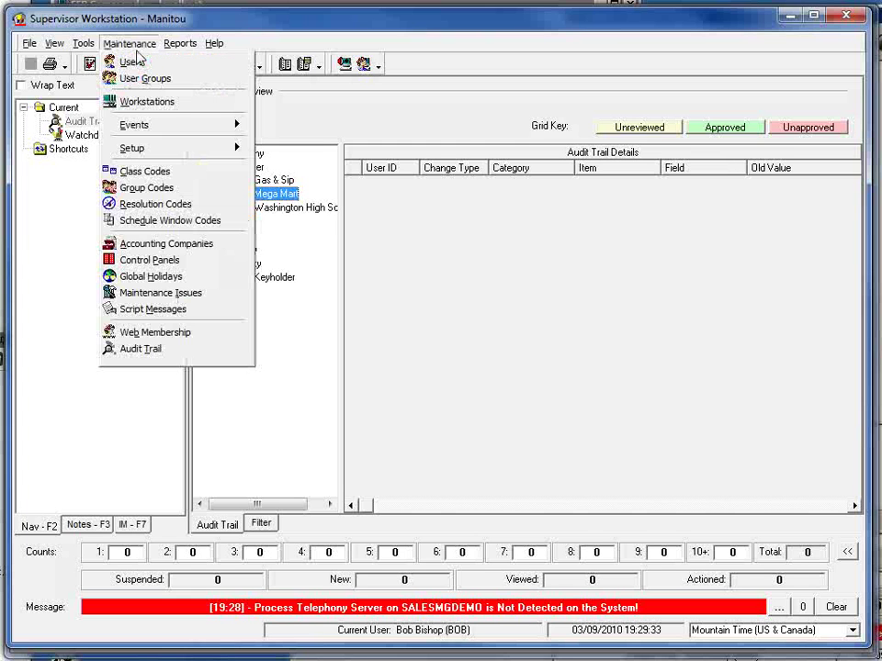
left_click(142, 350)
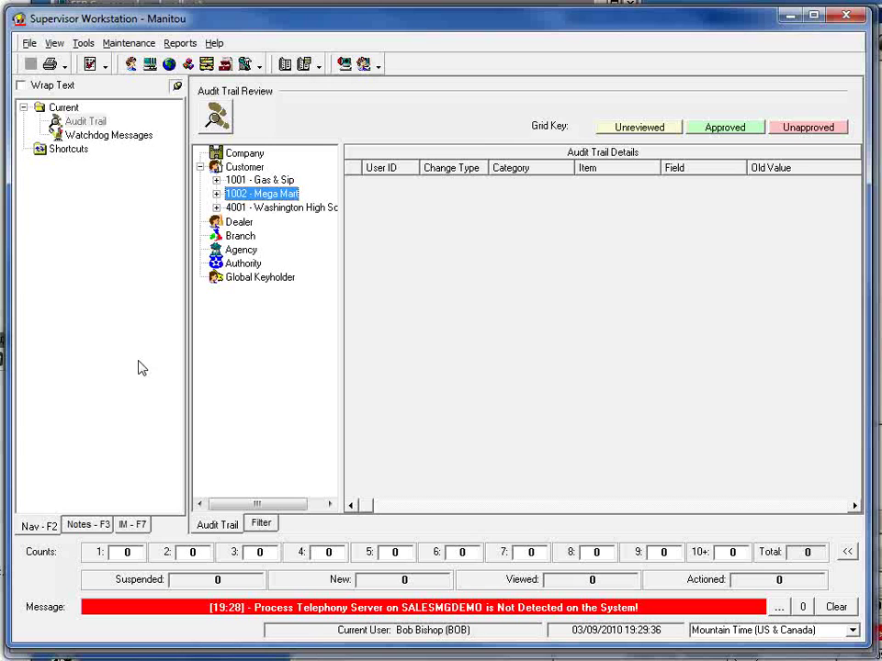
left_click(217, 208)
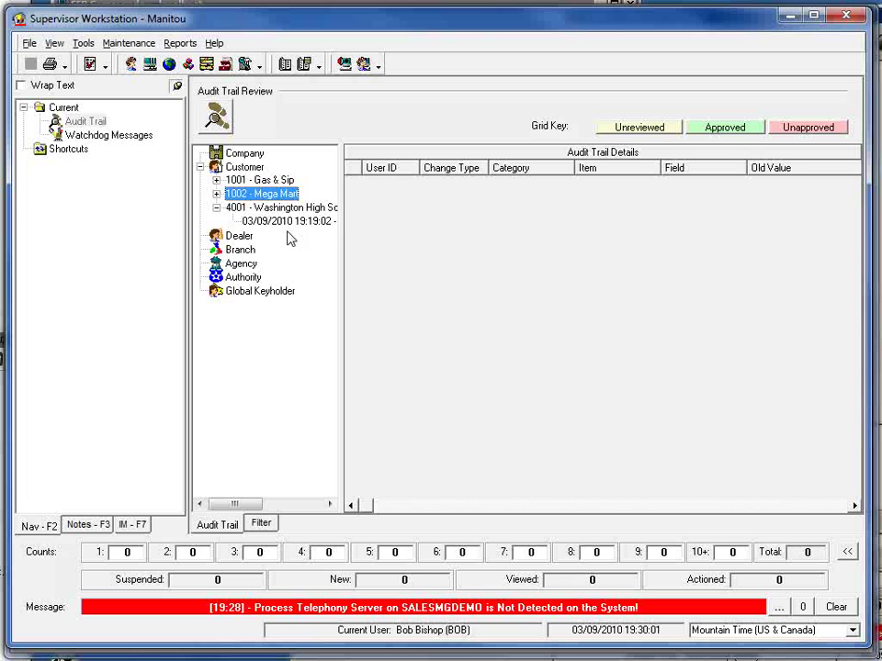
key("Down")
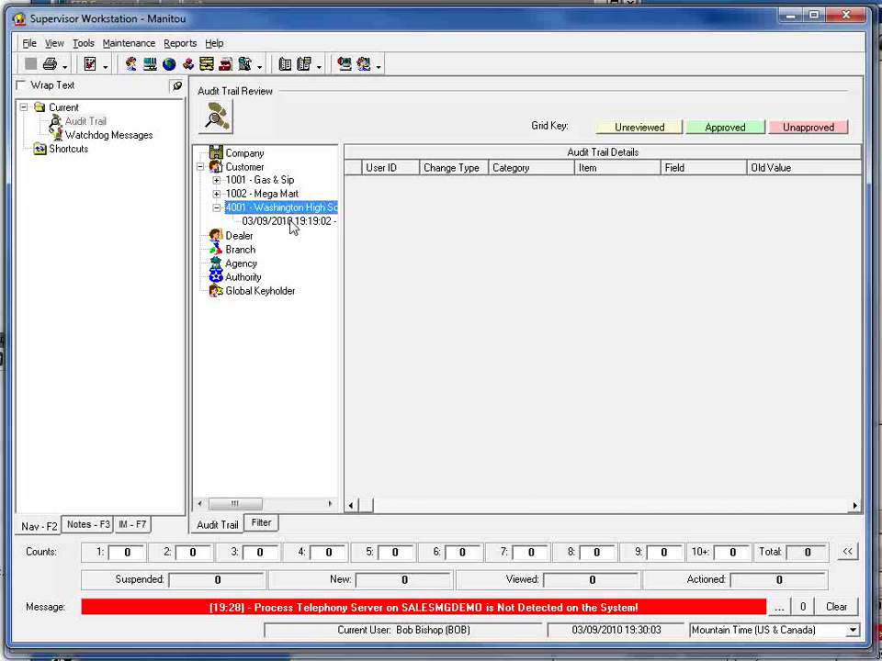
left_click(290, 224)
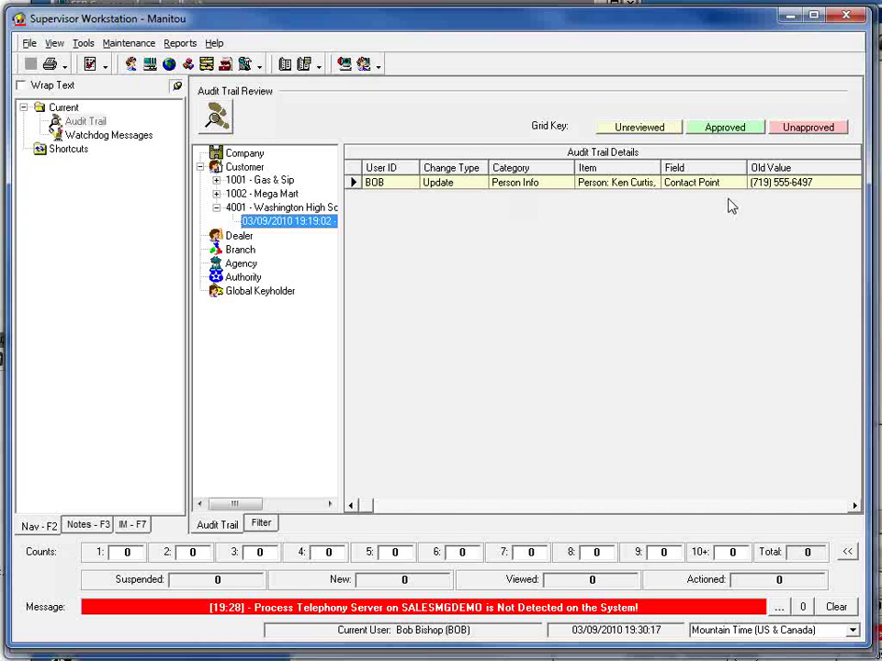
Step: Review the old and new values of the contact point update and its full audit details
left_click_drag(510, 508, 623, 513)
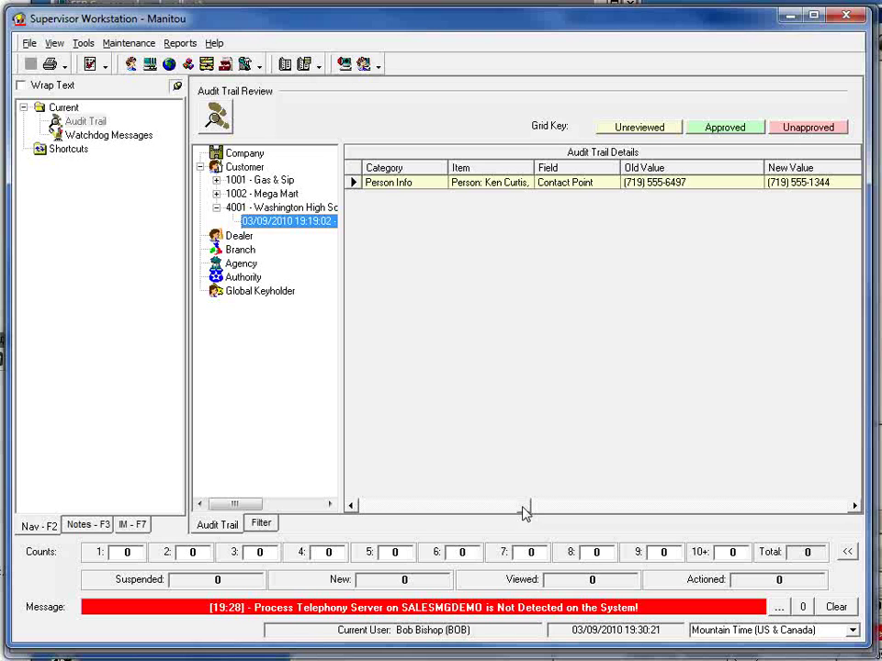
left_click(371, 503)
double_click(466, 187)
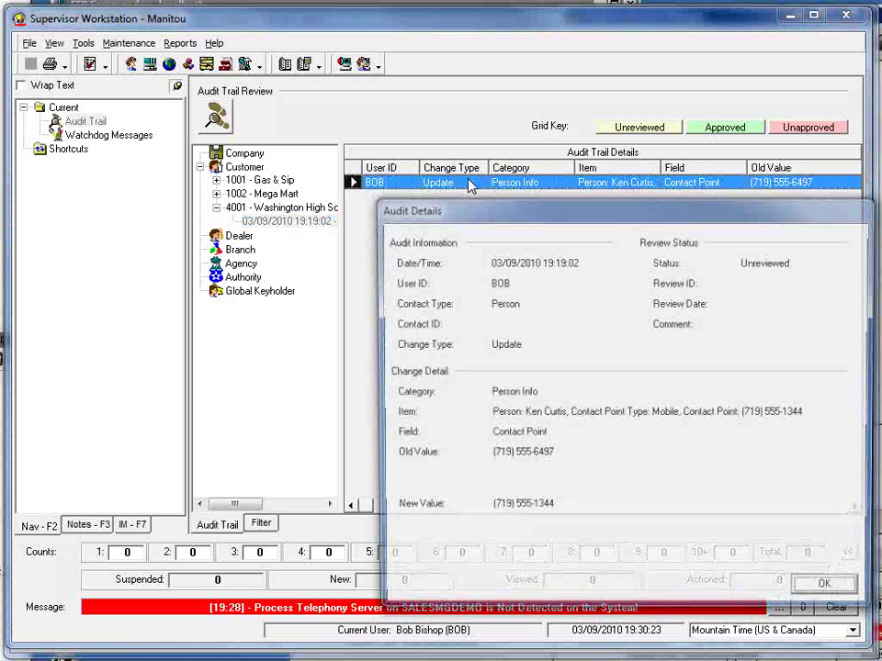
left_click_drag(806, 217, 652, 165)
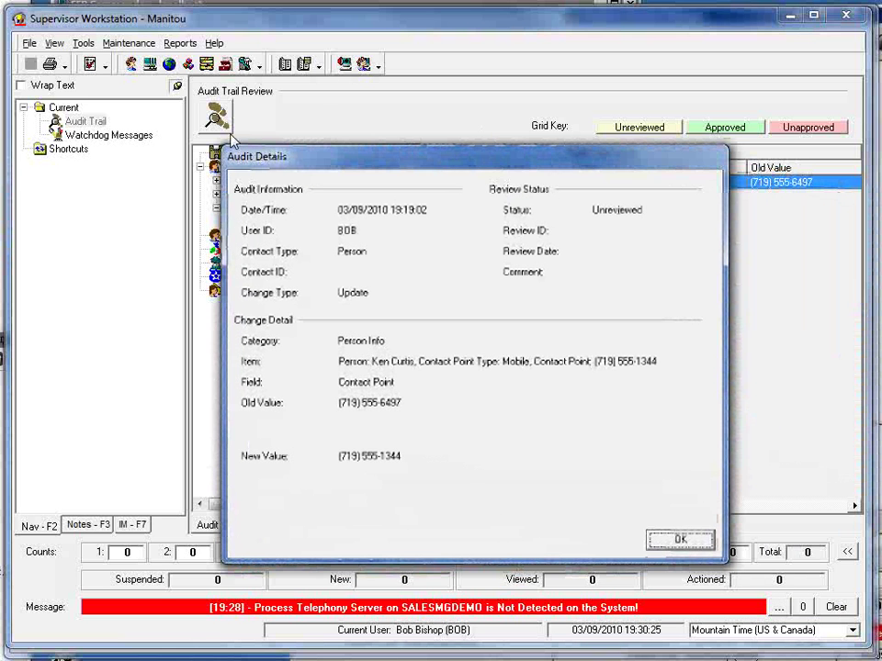
left_click(679, 541)
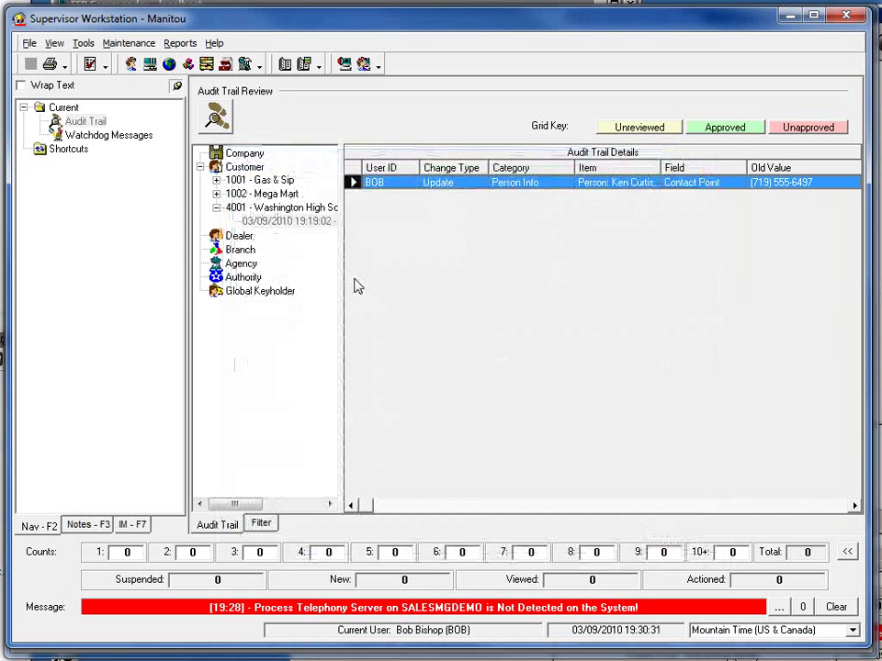
Step: Mark the contact point update in Washington High School's 03/09/2010 19:19:02 audit entry as approved, with a comment stating who approved it
left_click(234, 209)
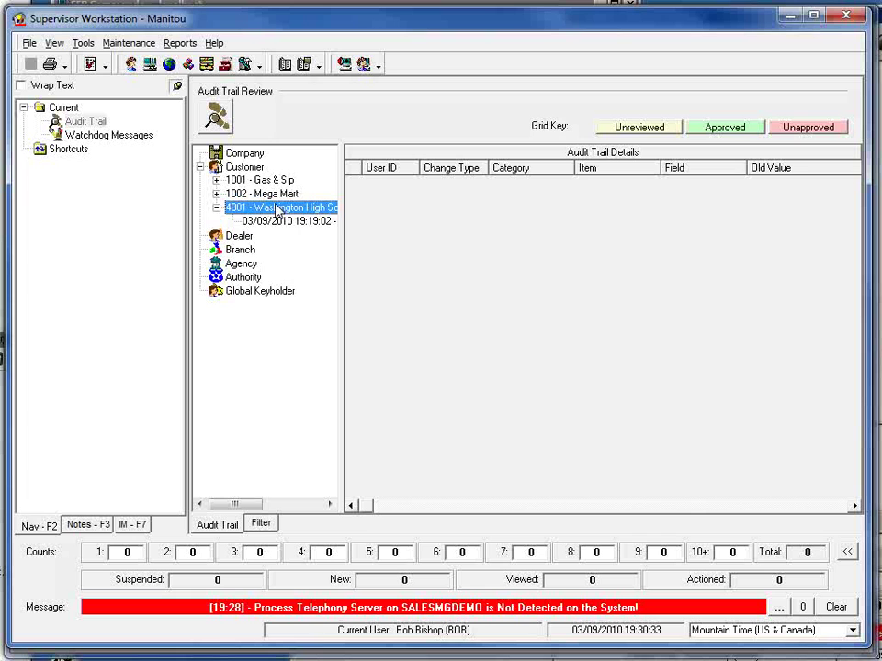
left_click(283, 222)
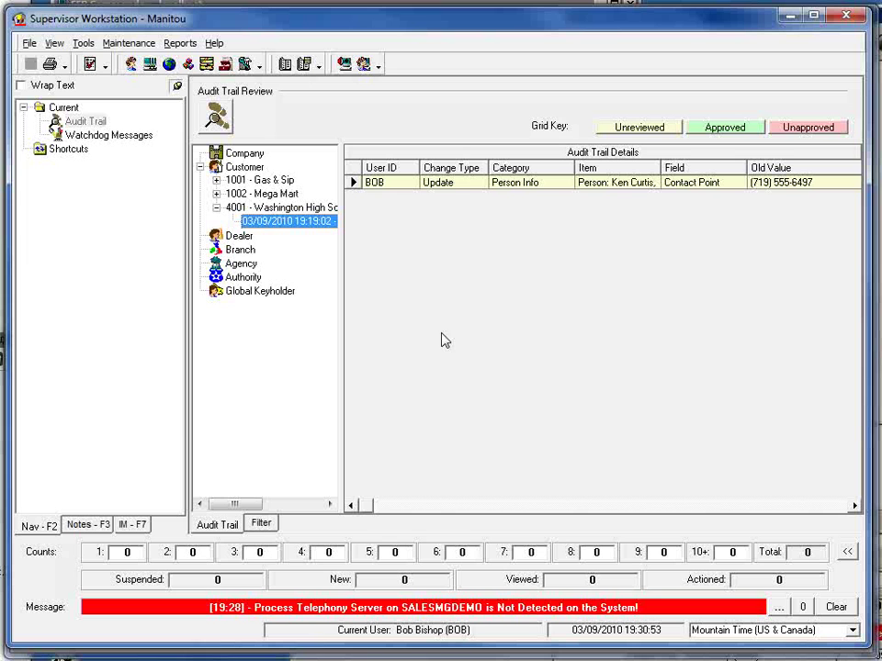
right_click(465, 187)
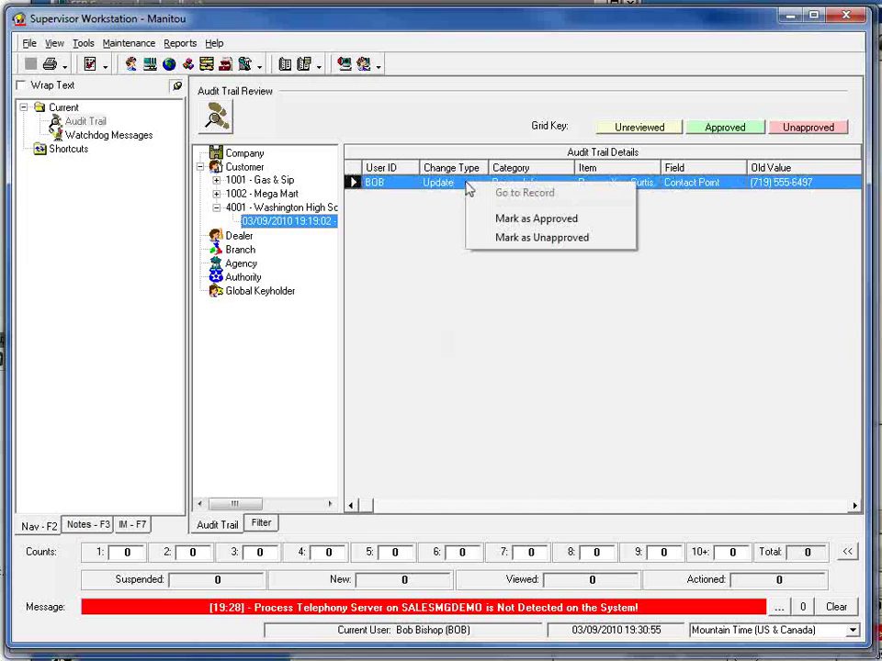
left_click(502, 222)
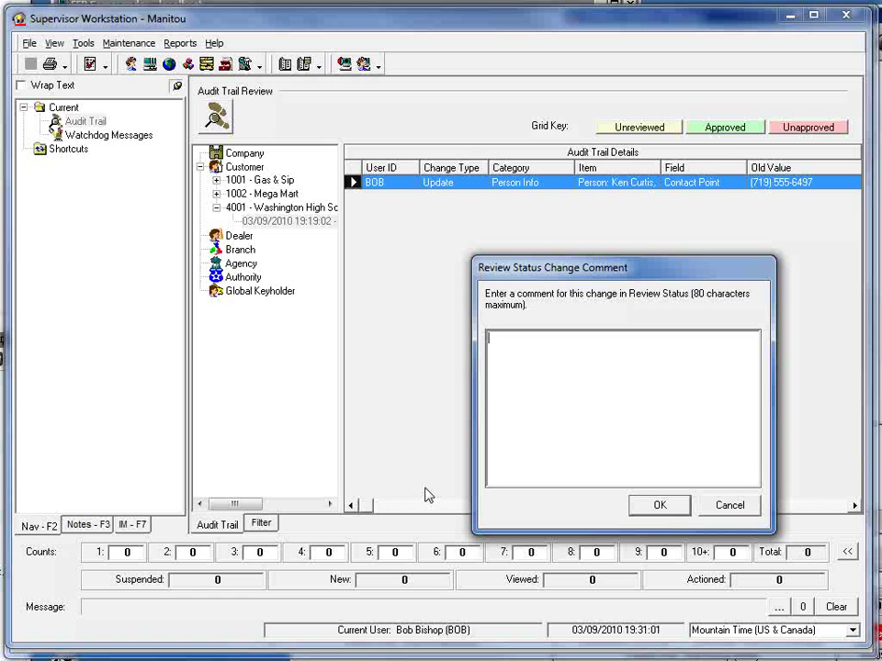
type("Approv")
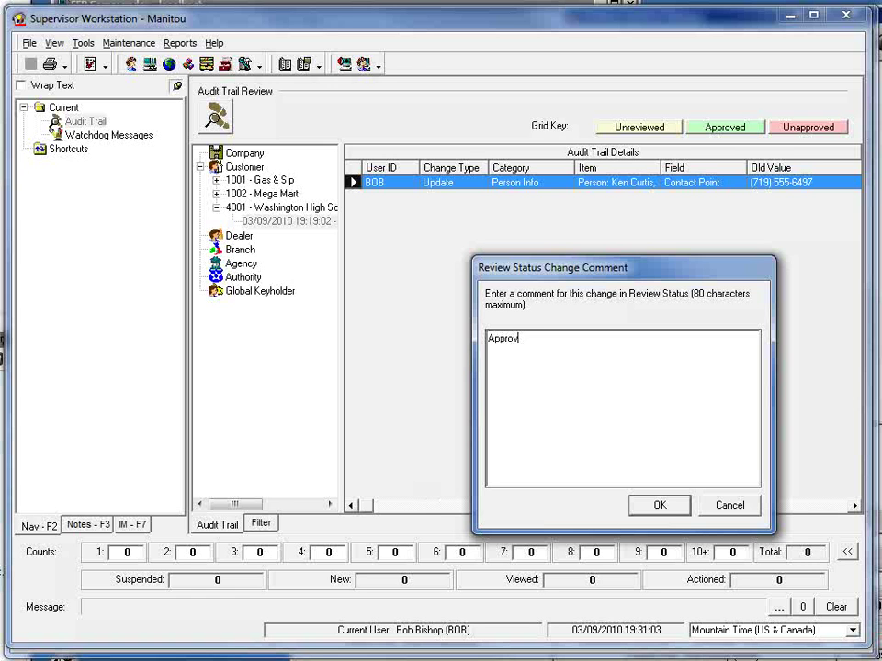
type("ed by Bob")
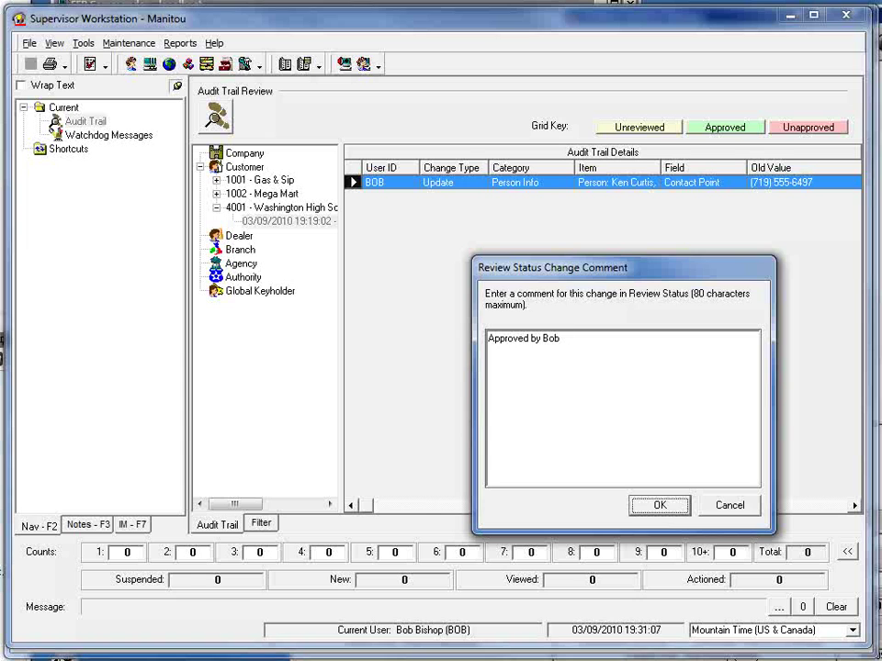
key("Return")
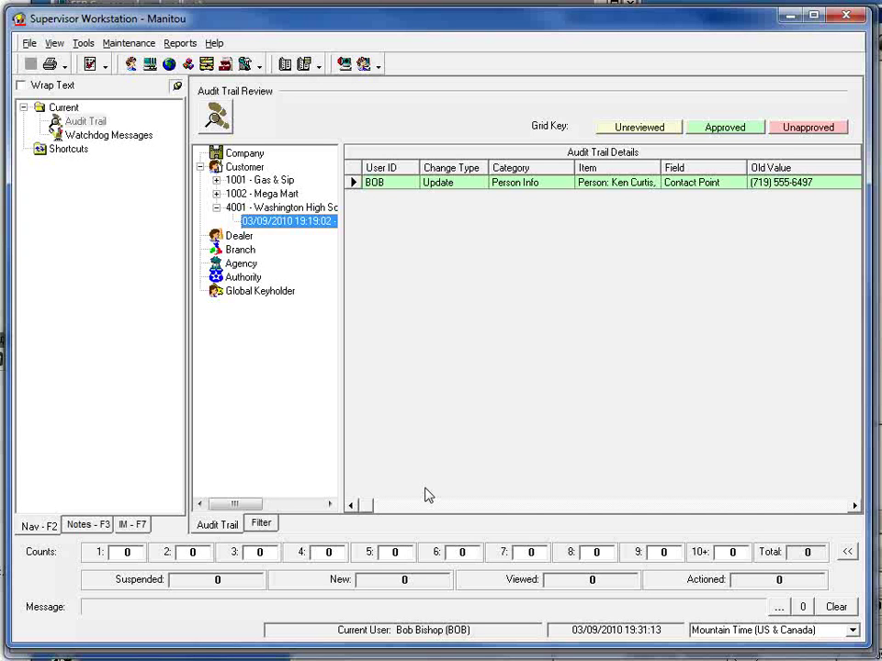
right_click(475, 191)
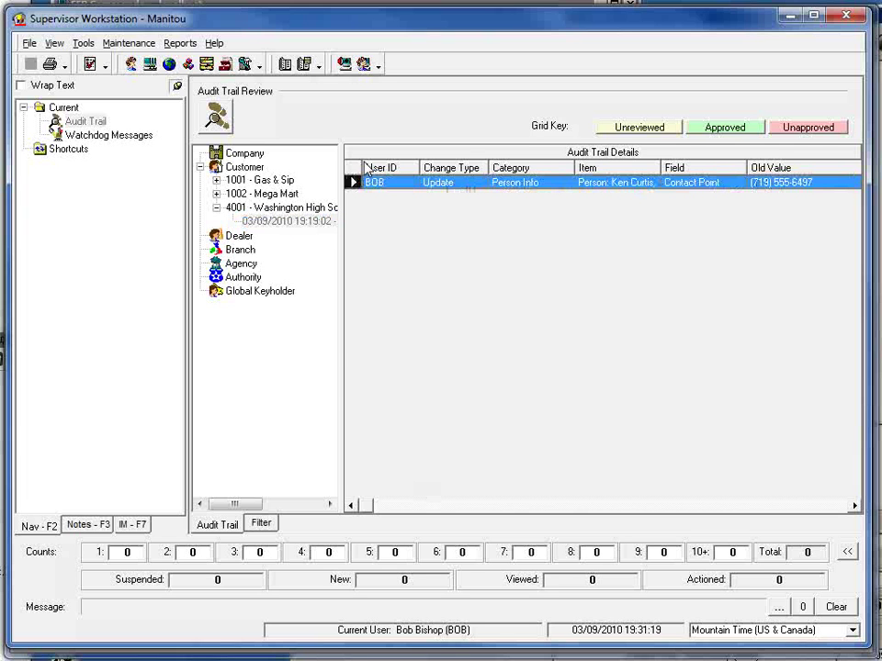
left_click(398, 257)
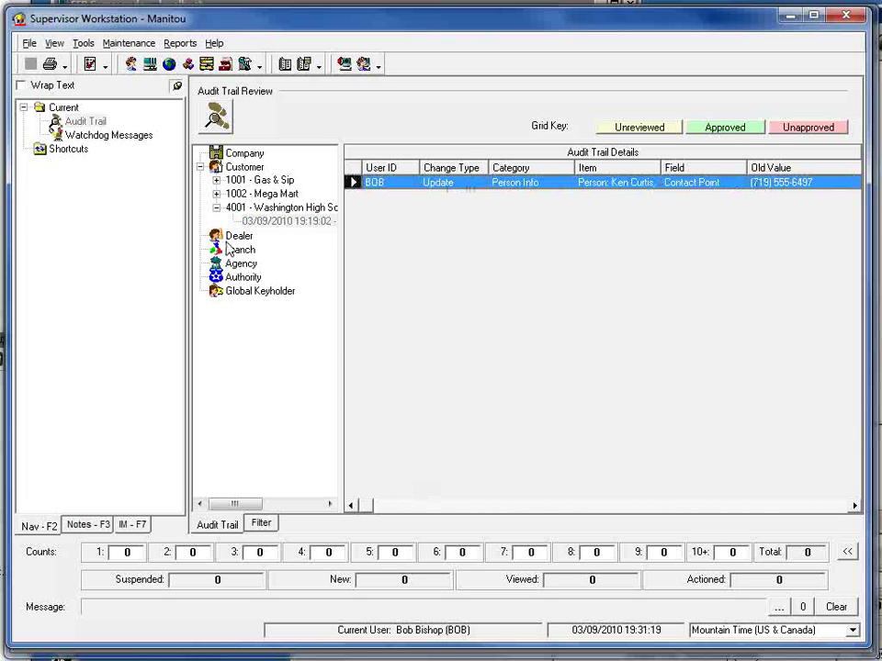
Step: Mark the added Services item in Gas & Sip's 03/09/2010 10:22:32 audit entry as unapproved
left_click(217, 208)
left_click(216, 180)
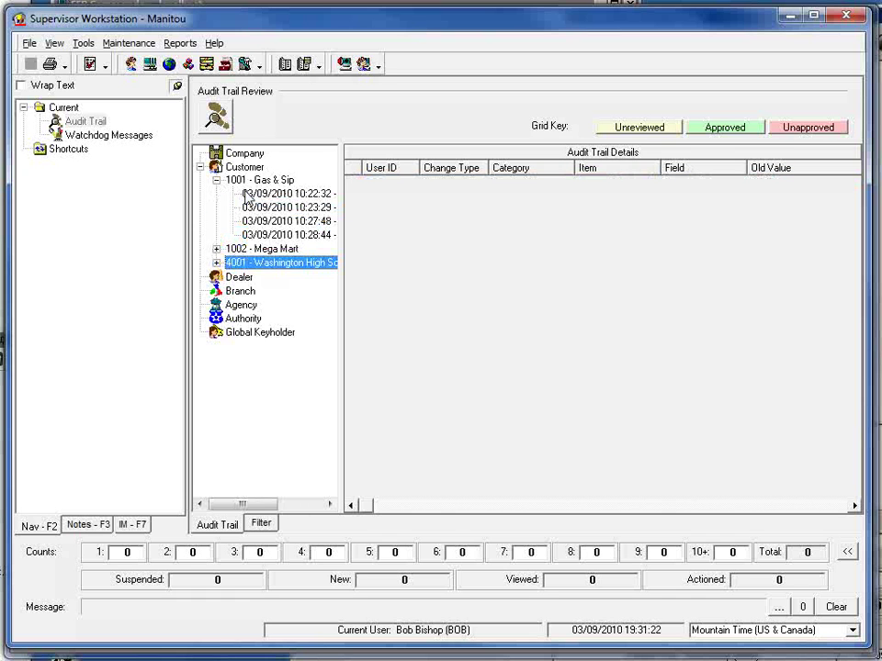
left_click(265, 194)
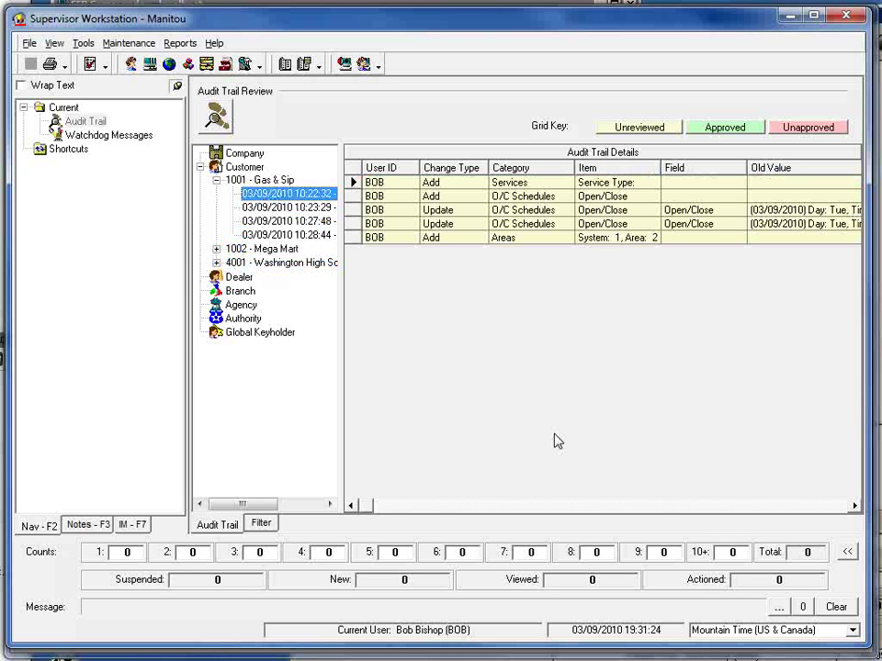
right_click(385, 185)
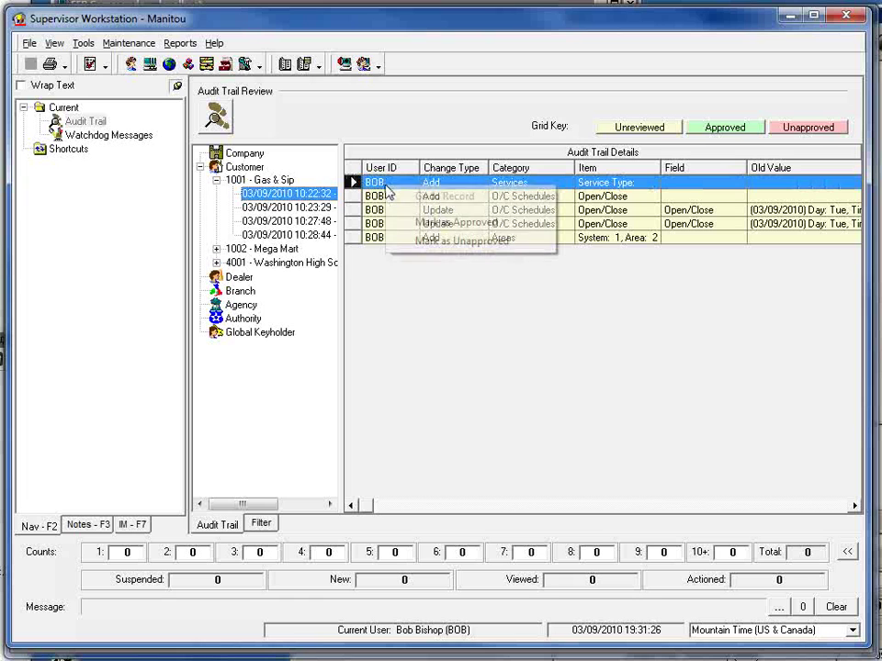
left_click(672, 184)
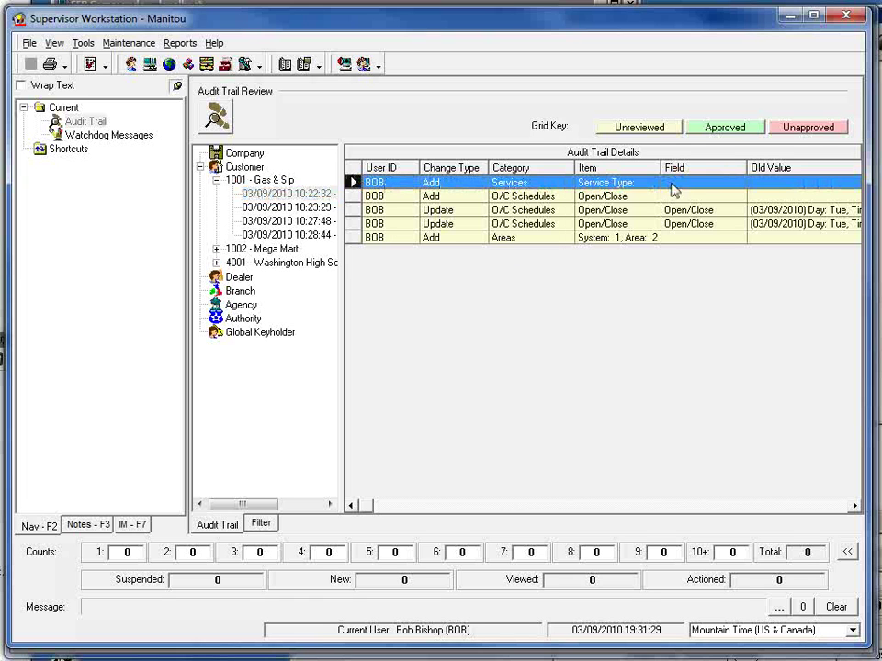
right_click(394, 187)
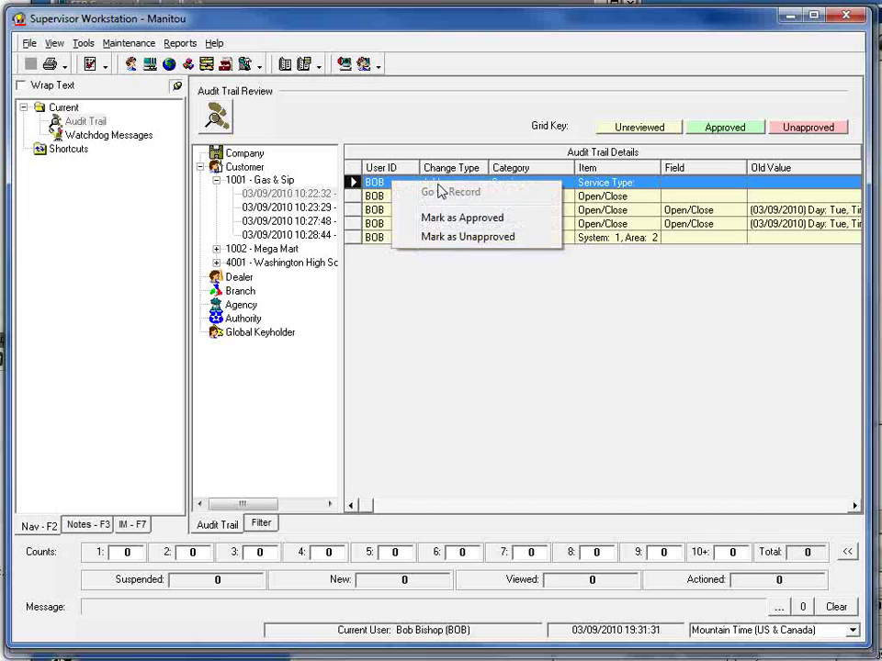
left_click(462, 237)
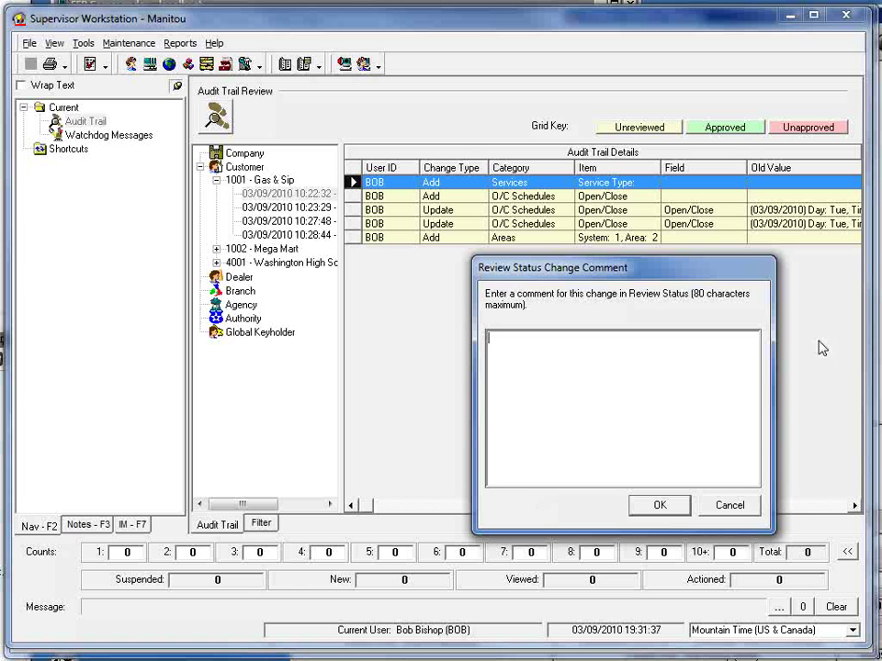
left_click(660, 506)
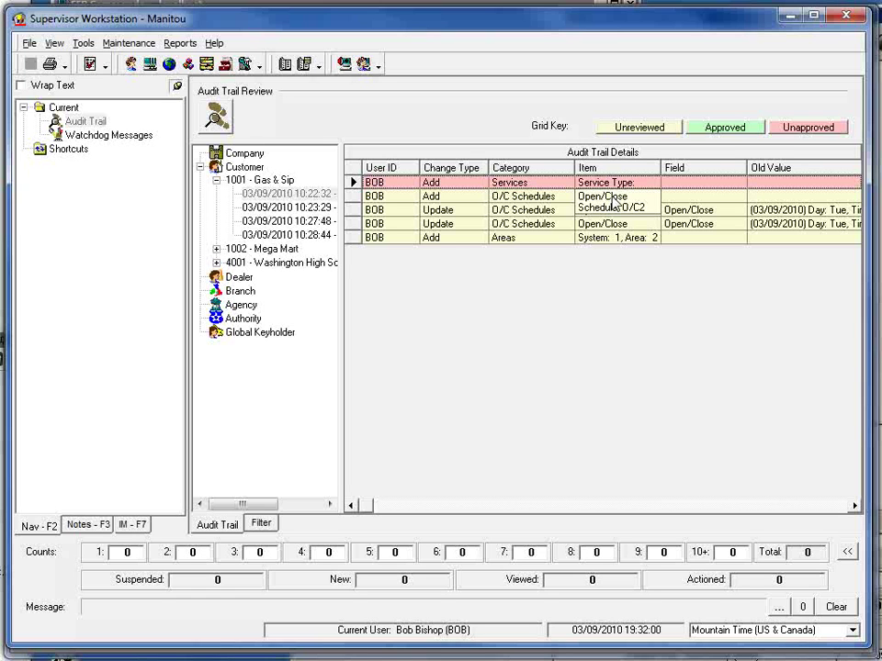
Step: Filter the audit trail by the Unapproved review code and run the search
left_click(262, 523)
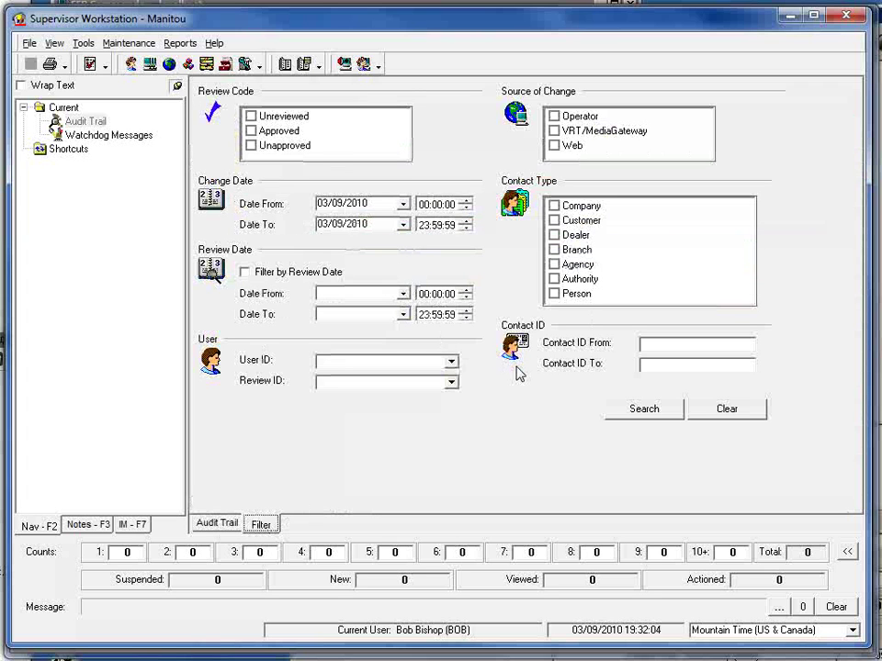
left_click(250, 146)
left_click(656, 419)
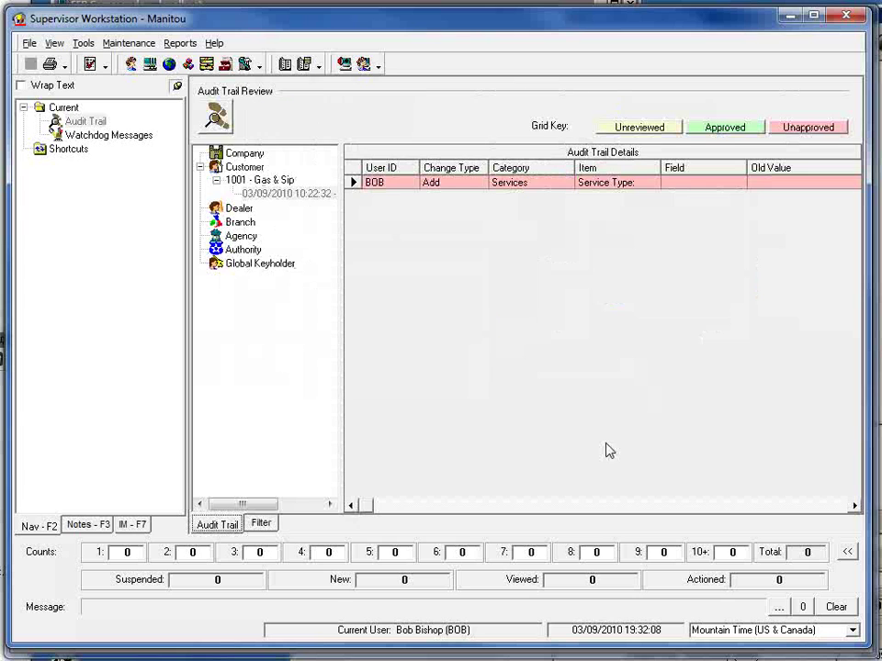